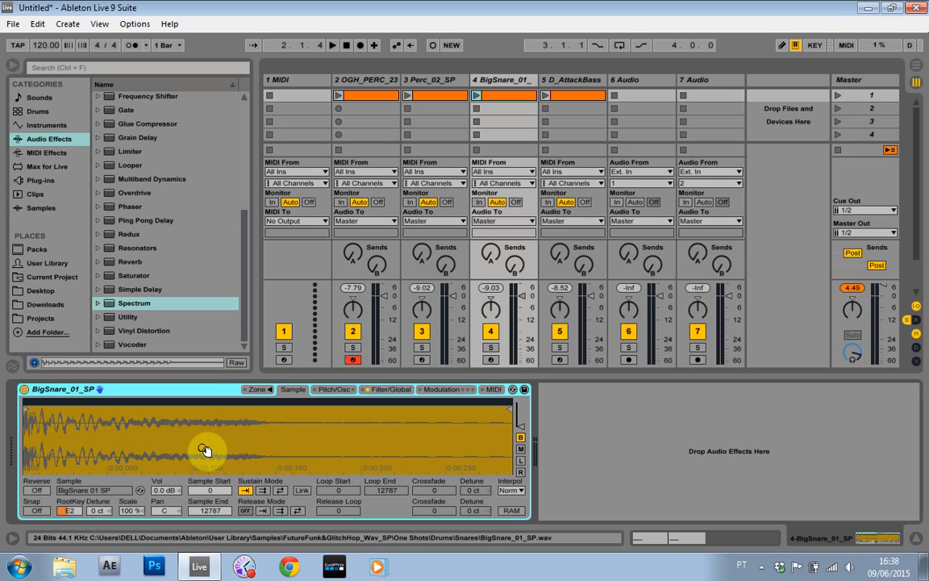
Launch the BigSnare clip and add a Spectrum effect with an expanded display after the sampler on its track.
left_click(475, 96)
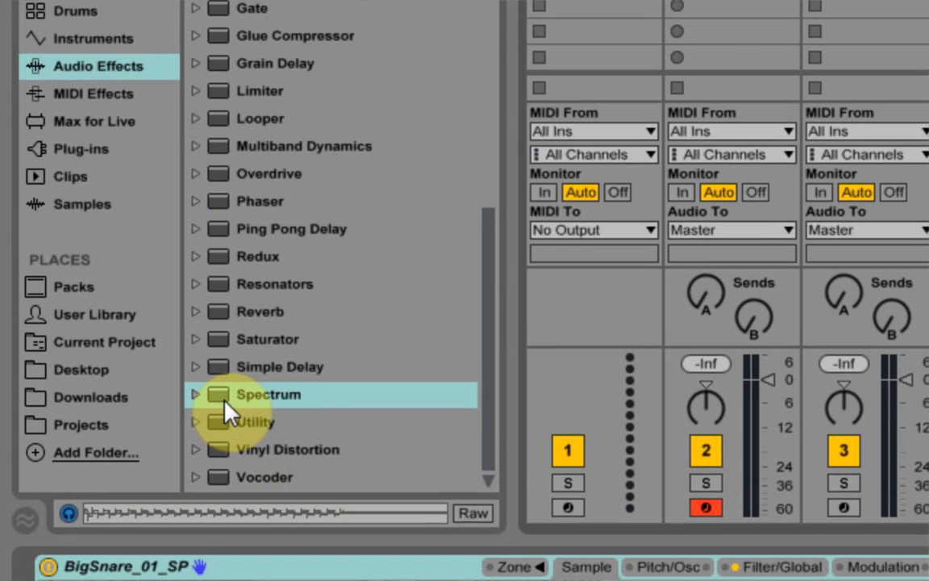
left_click_drag(226, 405, 928, 580)
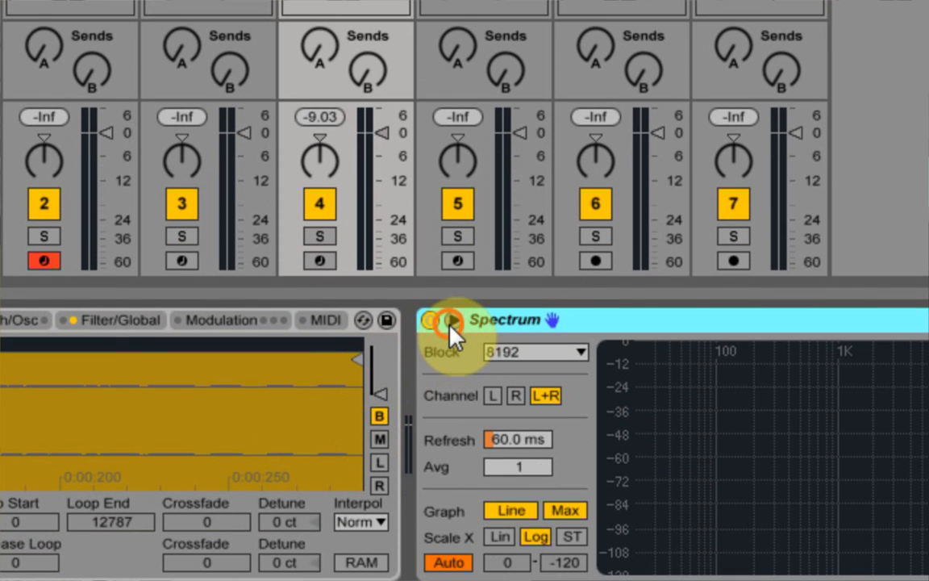
left_click(453, 342)
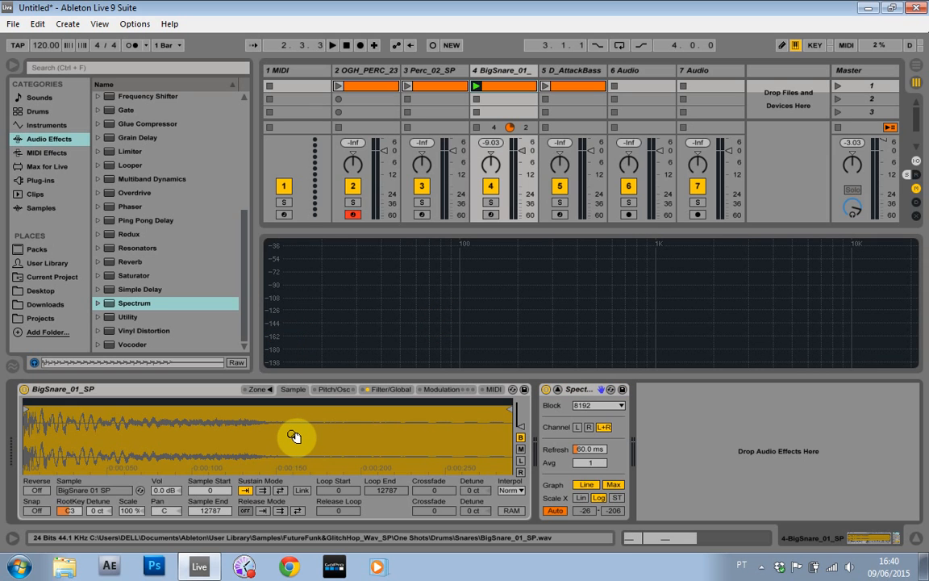
Play the snare clip to read its peak pitch in Spectrum, and set the BigSnare sample's RootKey to E2.
key("space")
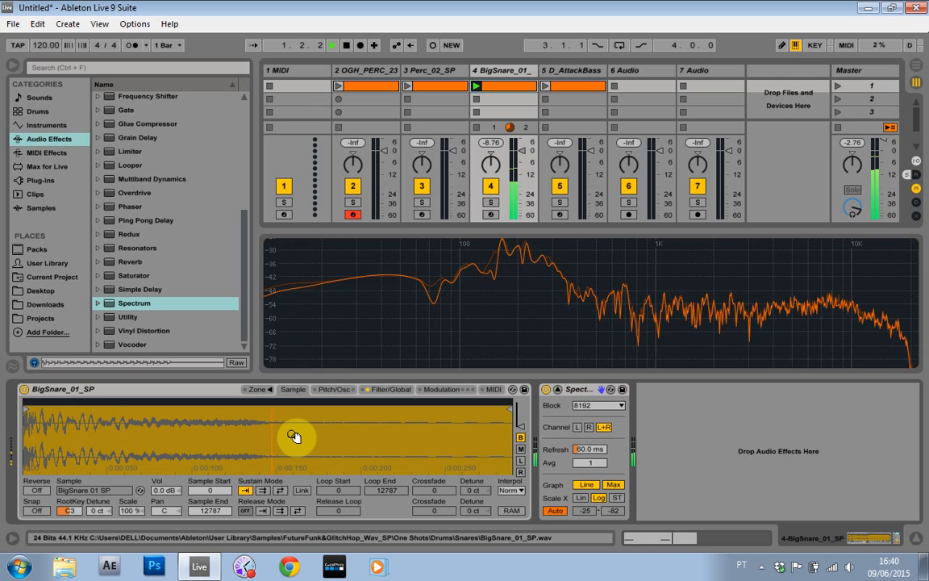
key("space")
mouse_move(501, 262)
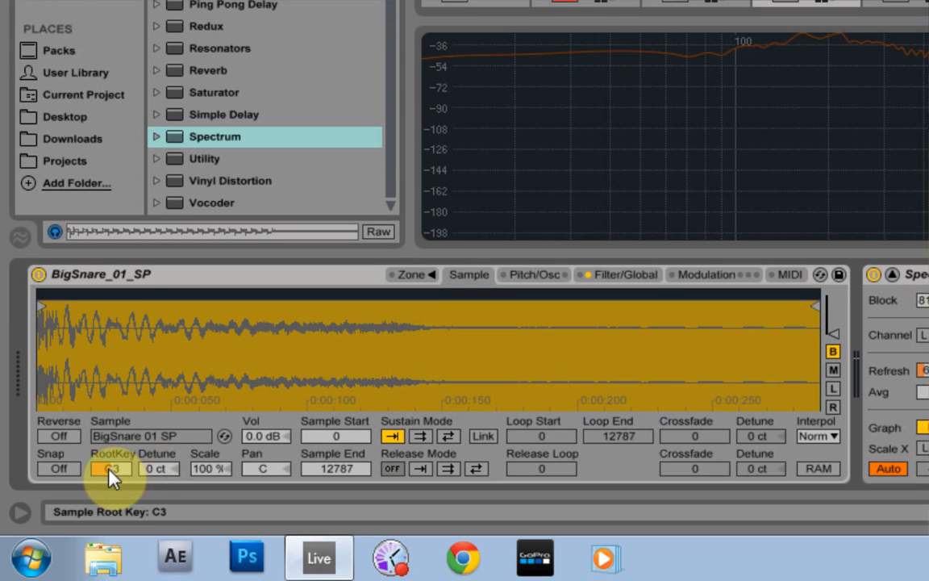
left_click(109, 470)
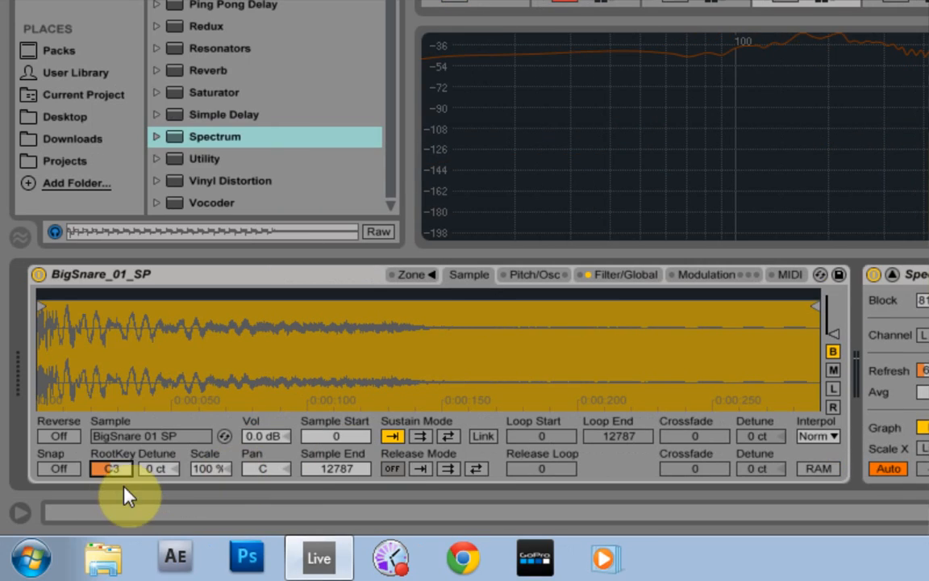
left_click_drag(111, 469, 111, 500)
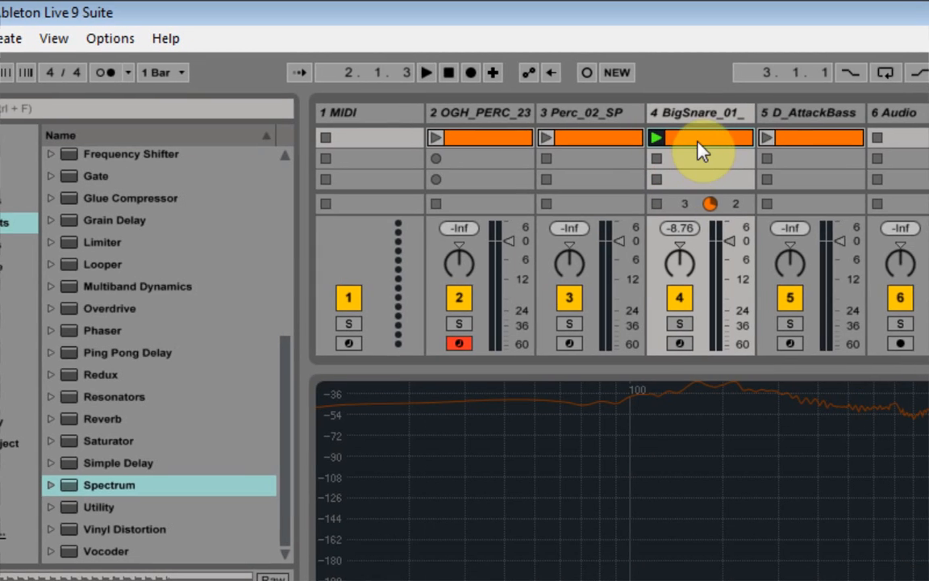
Transpose both notes in the BigSnare clip to E2 and check the playback in the track's Spectrum.
left_click(698, 143)
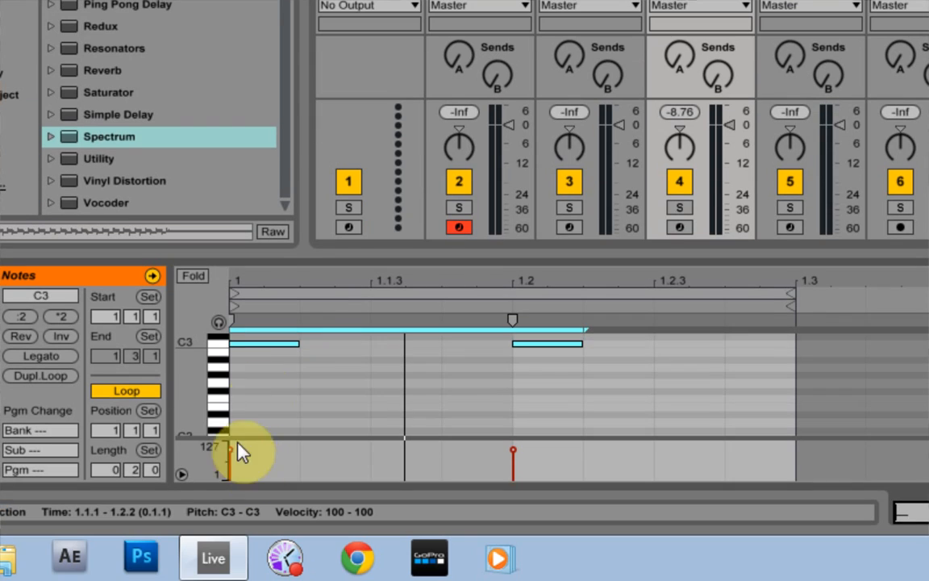
left_click_drag(577, 354, 244, 339)
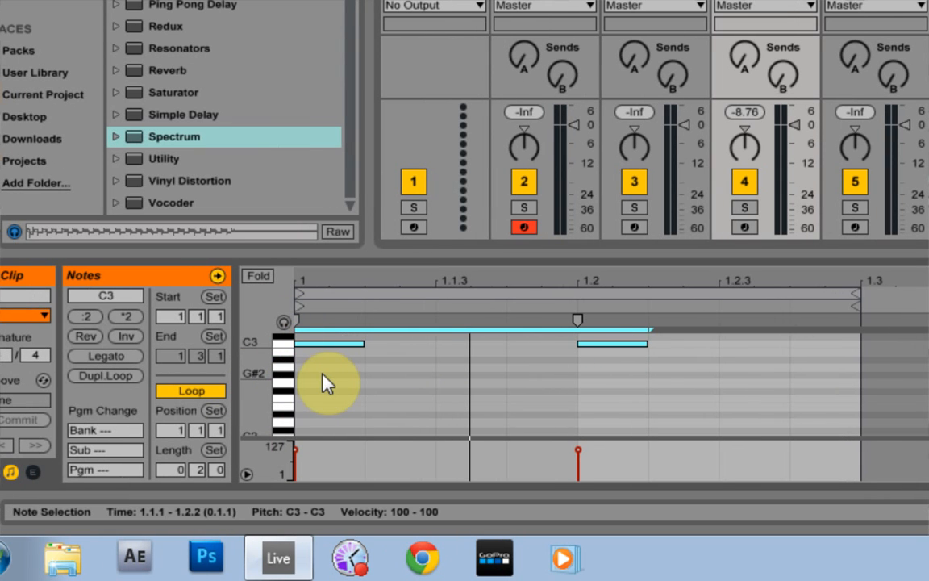
key("shift+Down")
key("Up")
key("Up")
key("Up")
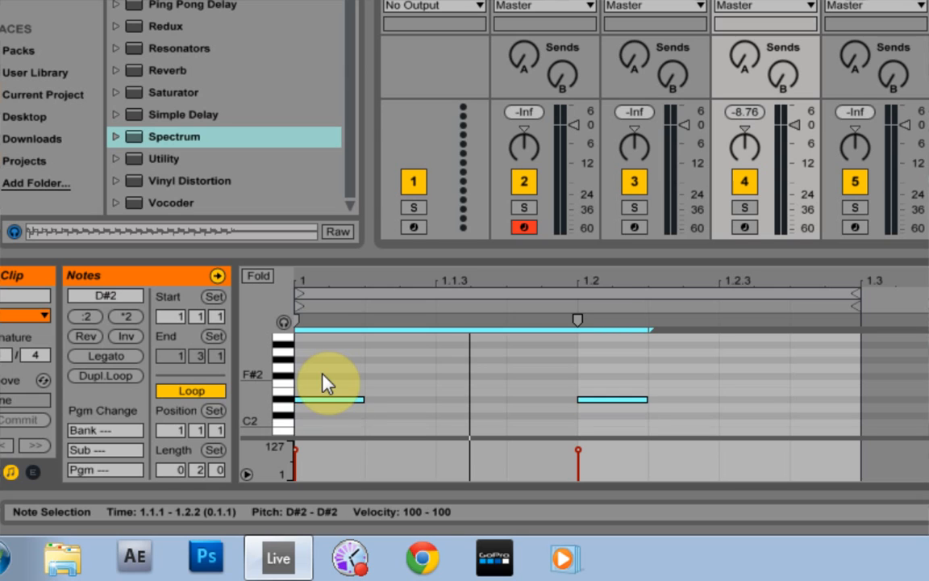
key("Up")
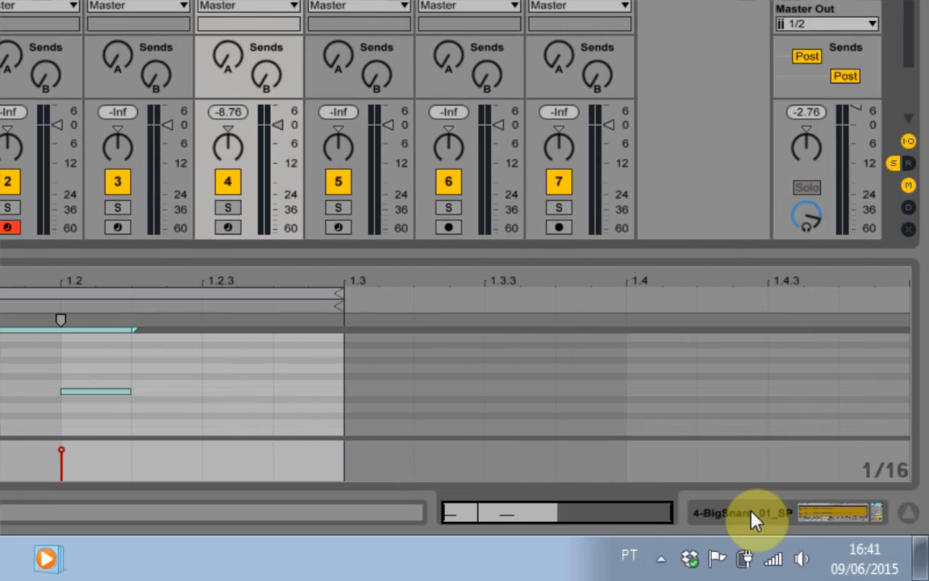
left_click(750, 516)
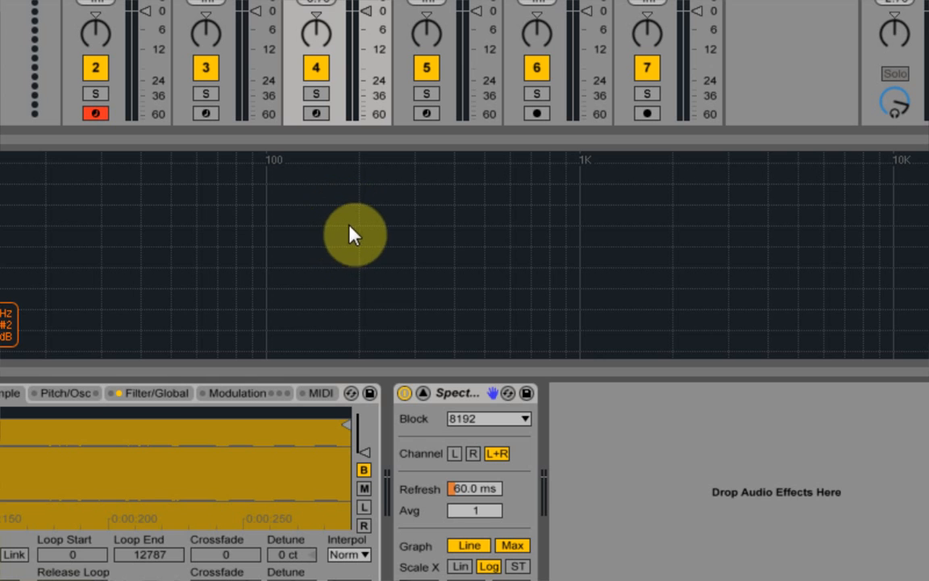
key("space")
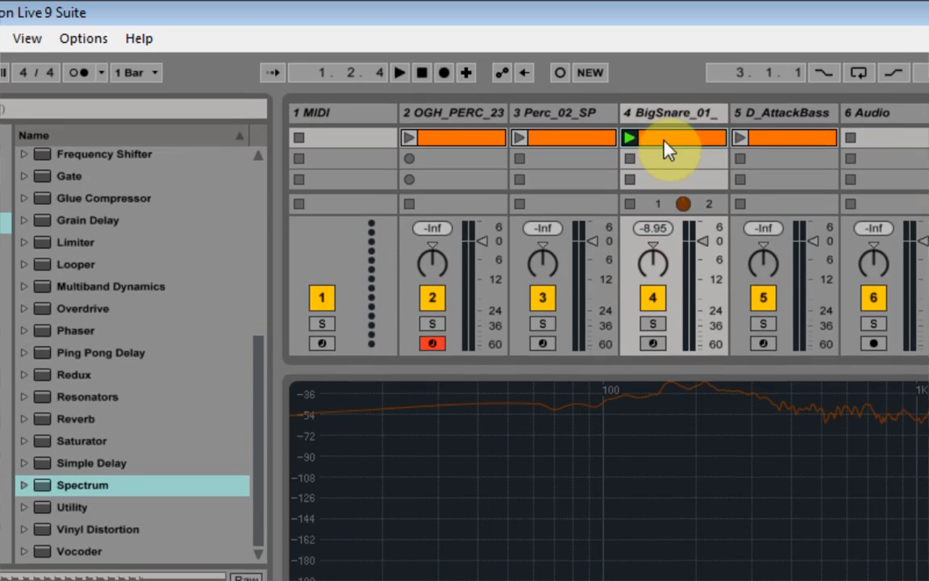
Transpose both E2 notes in the BigSnare clip up five semitones and return to the track's devices to check the spectrum.
left_click(663, 137)
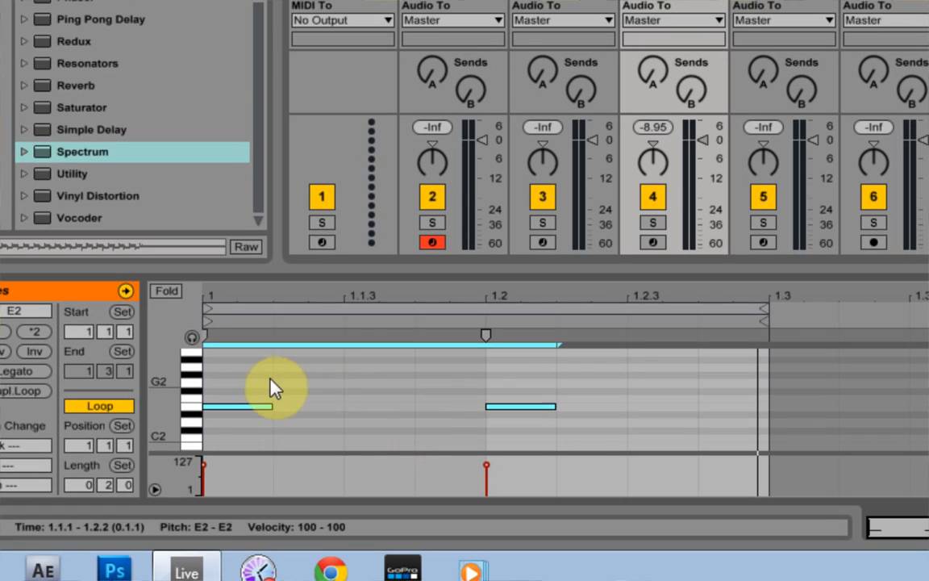
left_click_drag(254, 375, 529, 428)
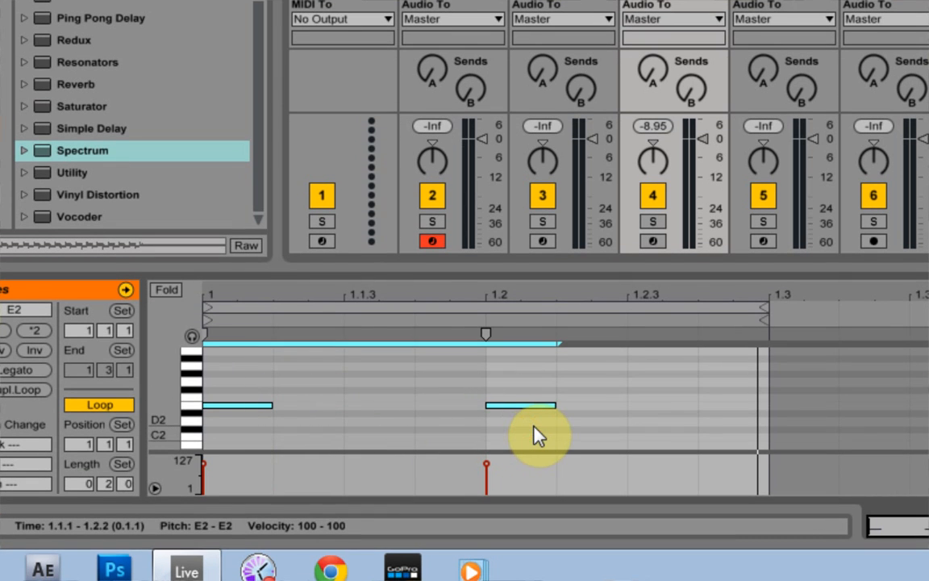
key("Up")
key("Up")
key("Up")
key("Up")
key("Up")
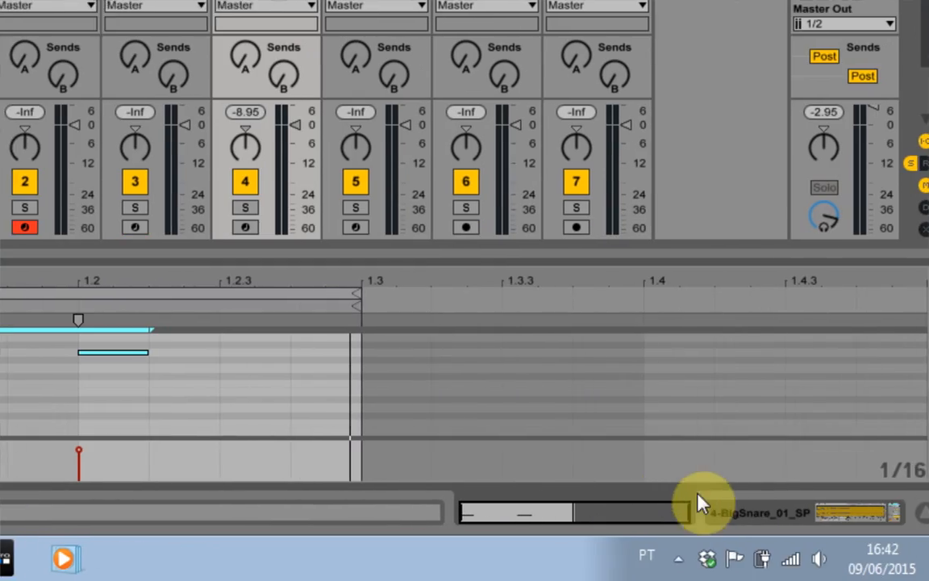
left_click(711, 508)
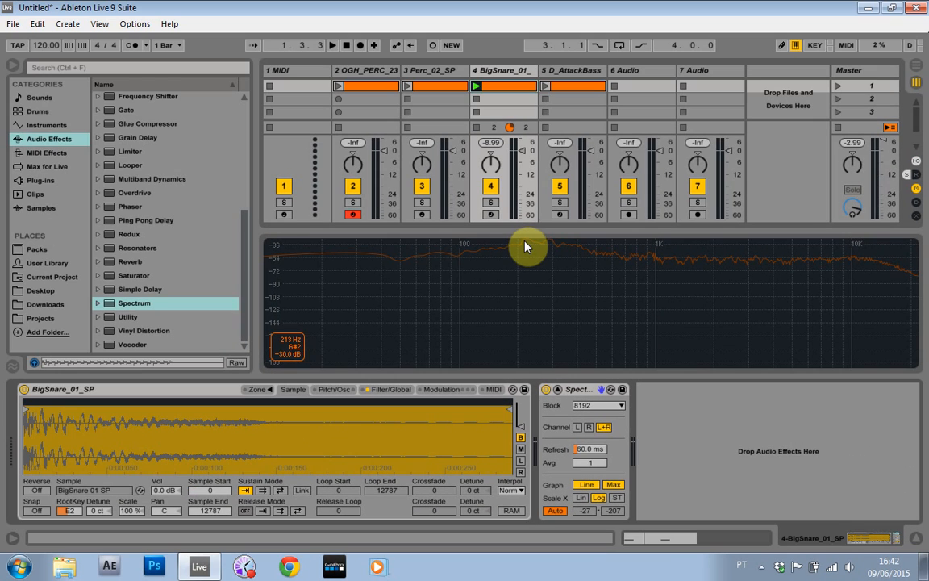
Add a Spectrum effect after the sampler on the D_AttackBass track and expand its display.
left_click(484, 70)
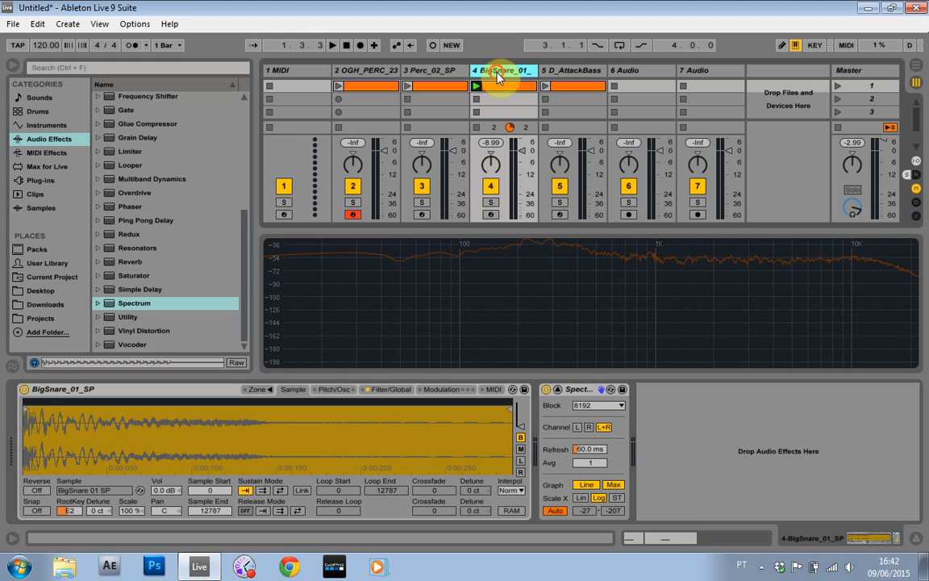
left_click(561, 71)
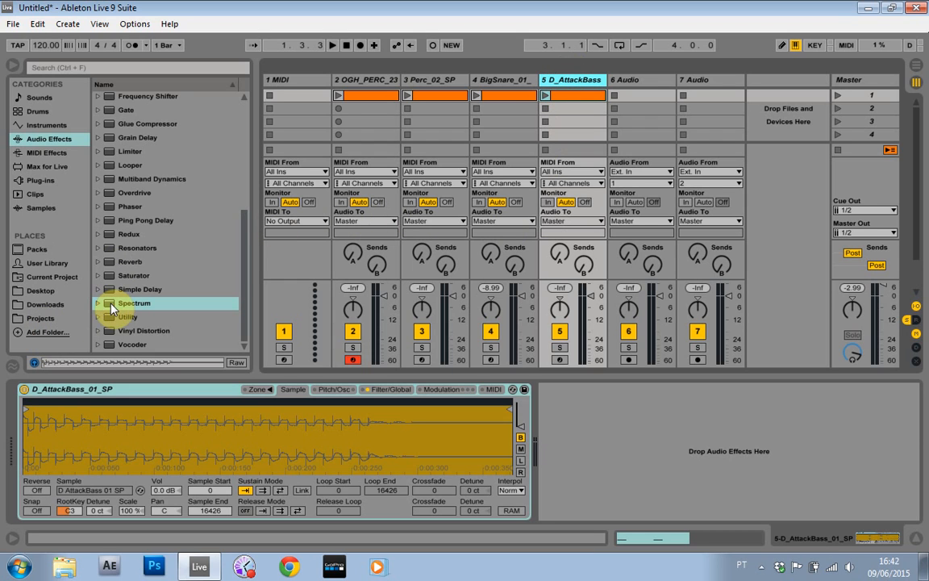
left_click_drag(110, 308, 592, 433)
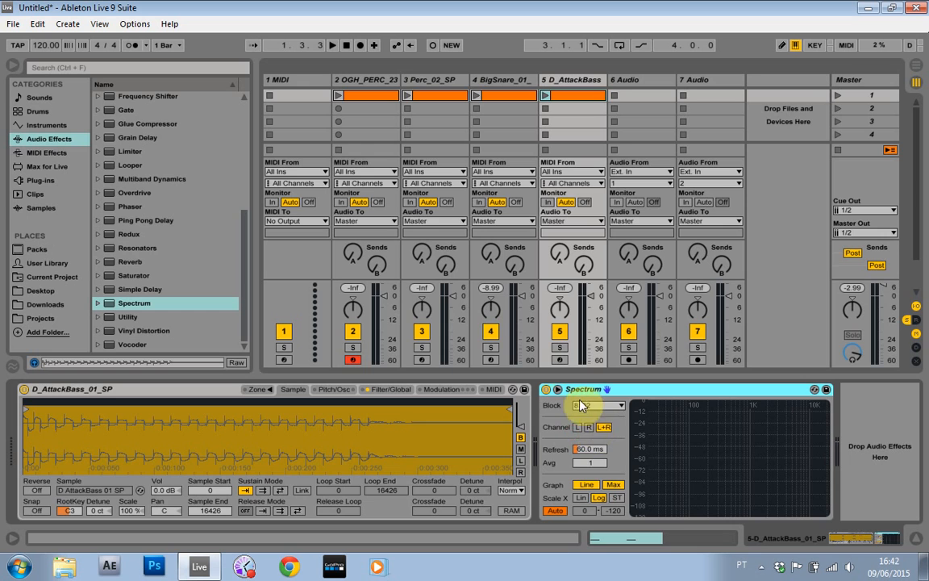
left_click(557, 389)
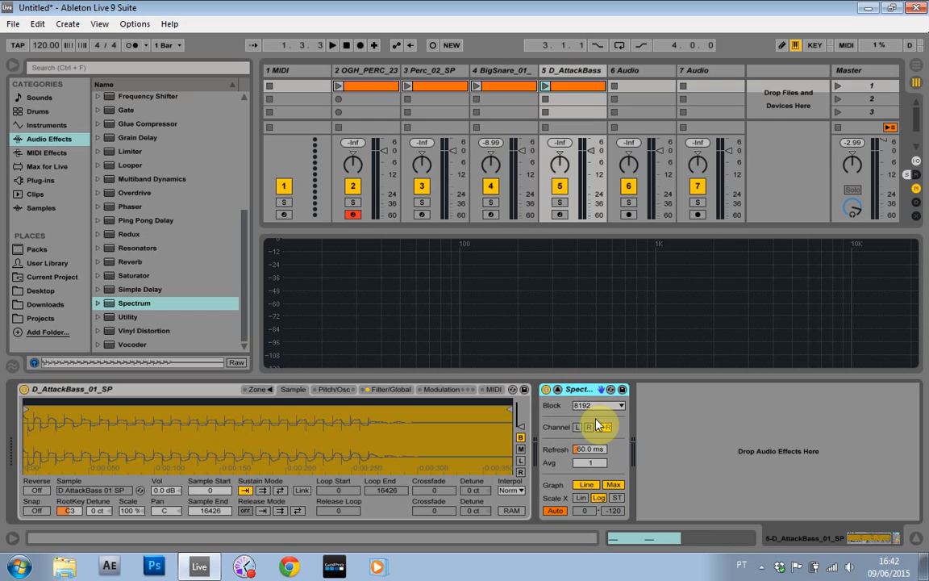
Play the D_AttackBass clip to read its peak pitch in Spectrum, and set the sample's RootKey to D1.
left_click(546, 86)
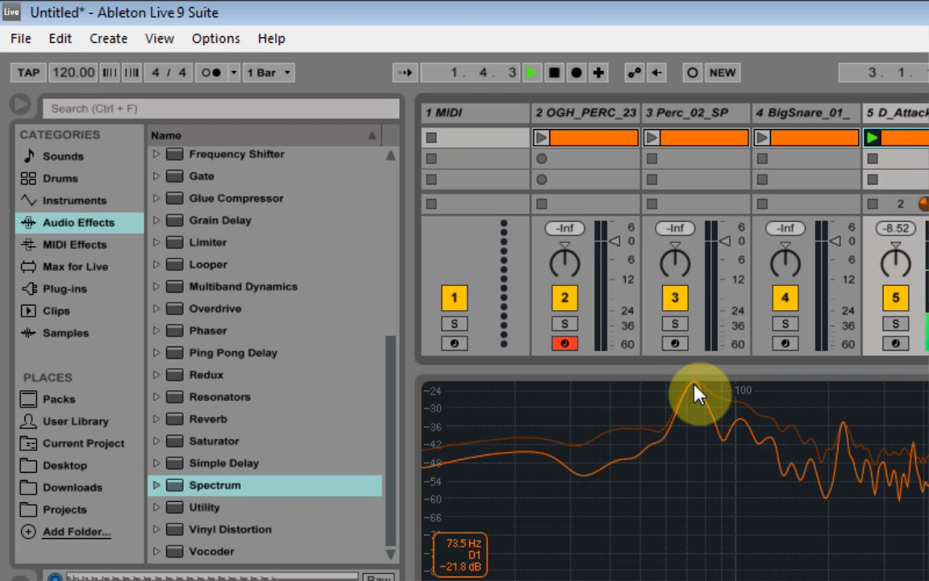
key("space")
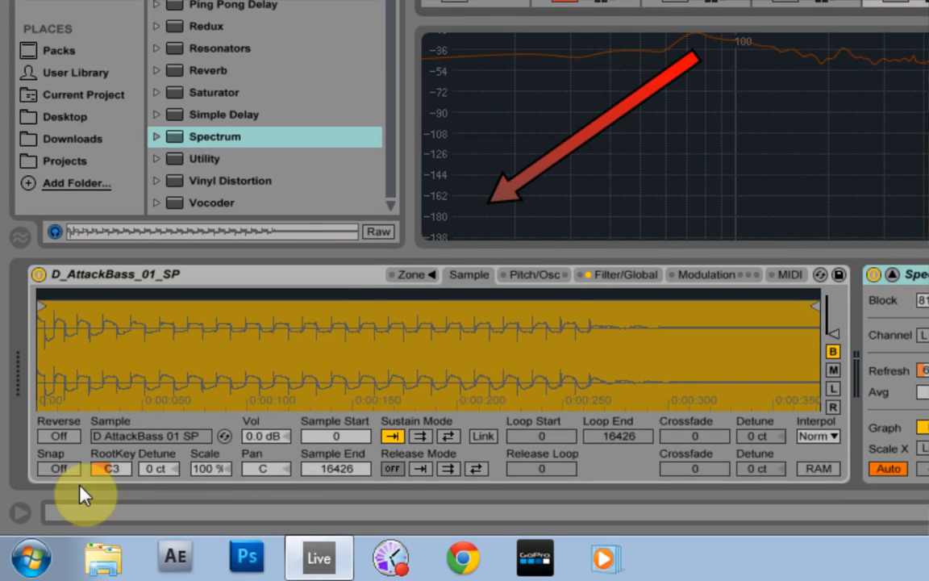
left_click(107, 469)
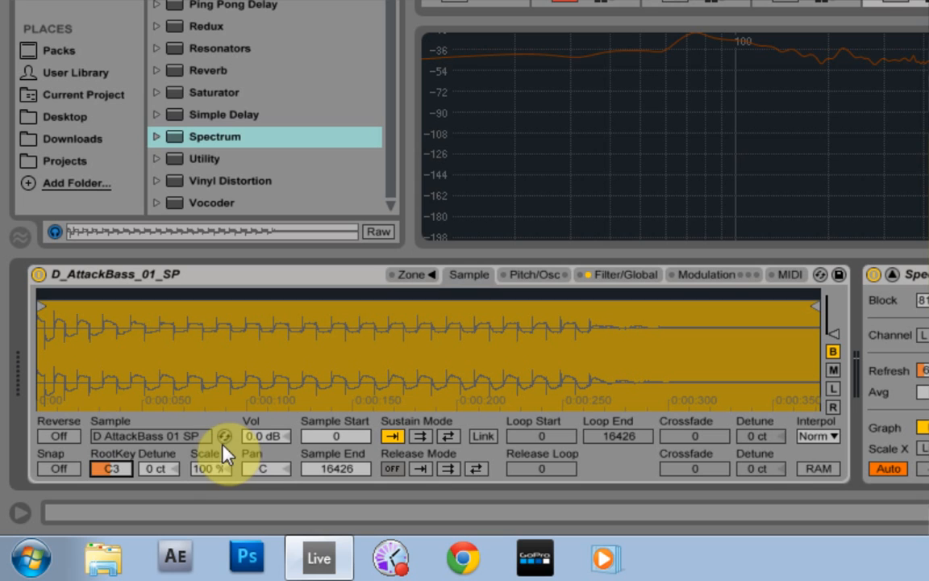
left_click_drag(111, 467, 111, 501)
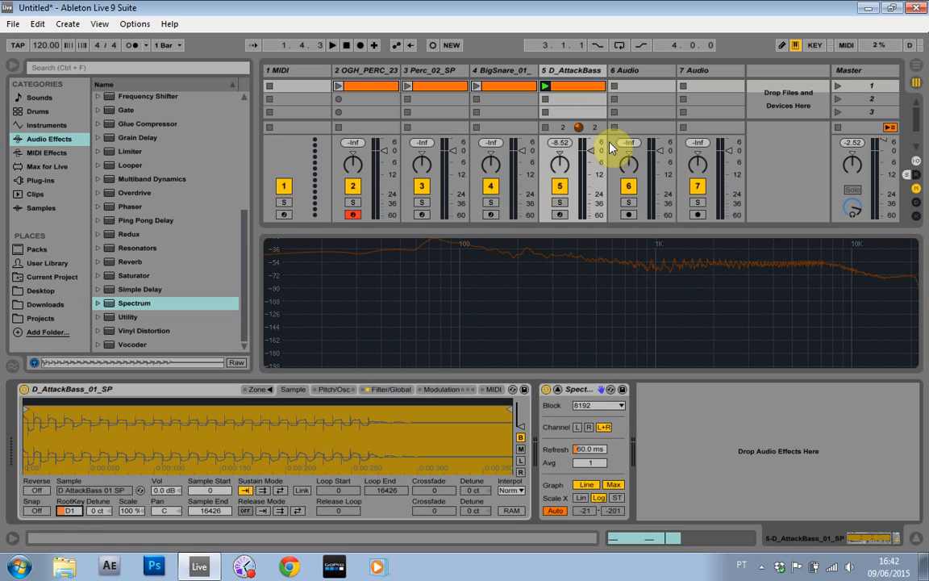
Select both C3 notes in the D_AttackBass clip and return to the track's devices to check the playback in Spectrum.
double_click(588, 91)
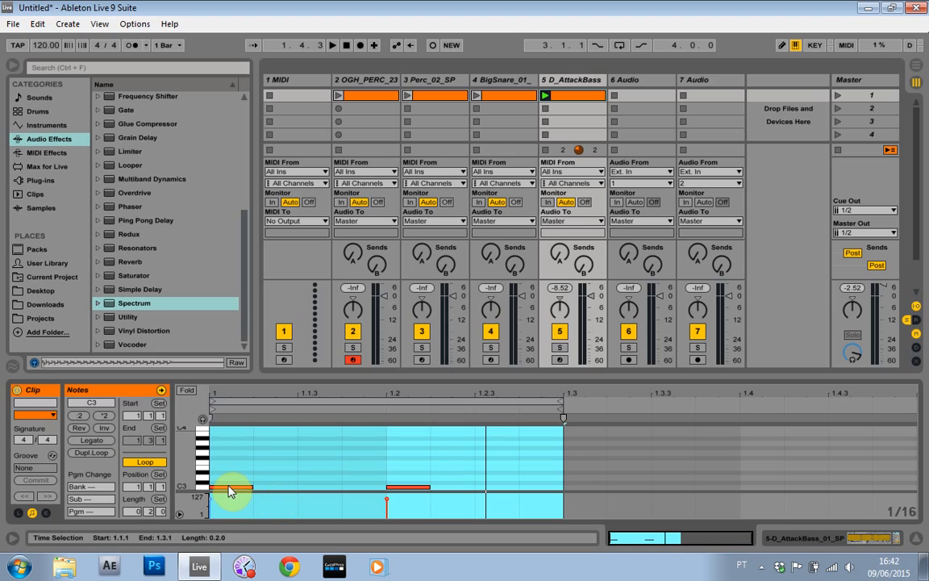
left_click_drag(233, 488, 262, 507)
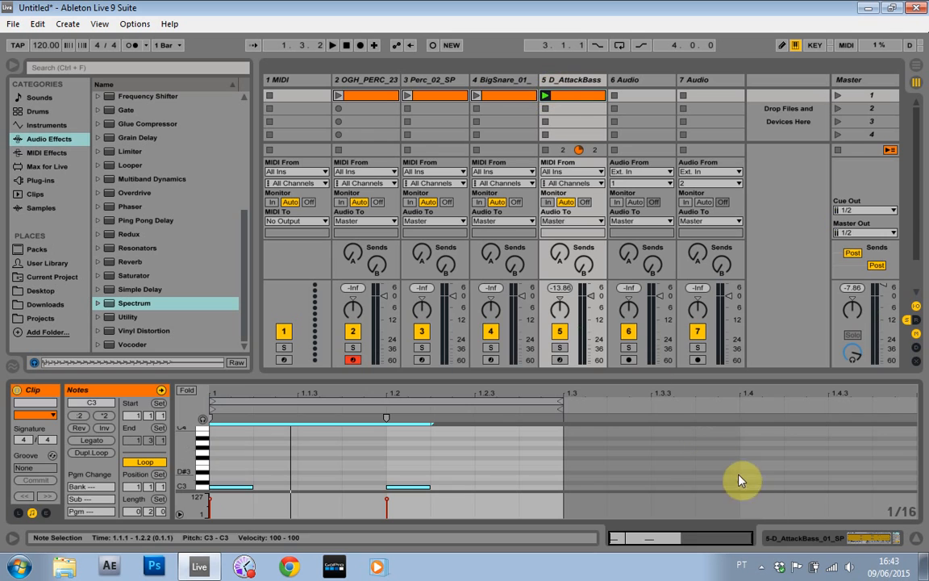
left_click(800, 538)
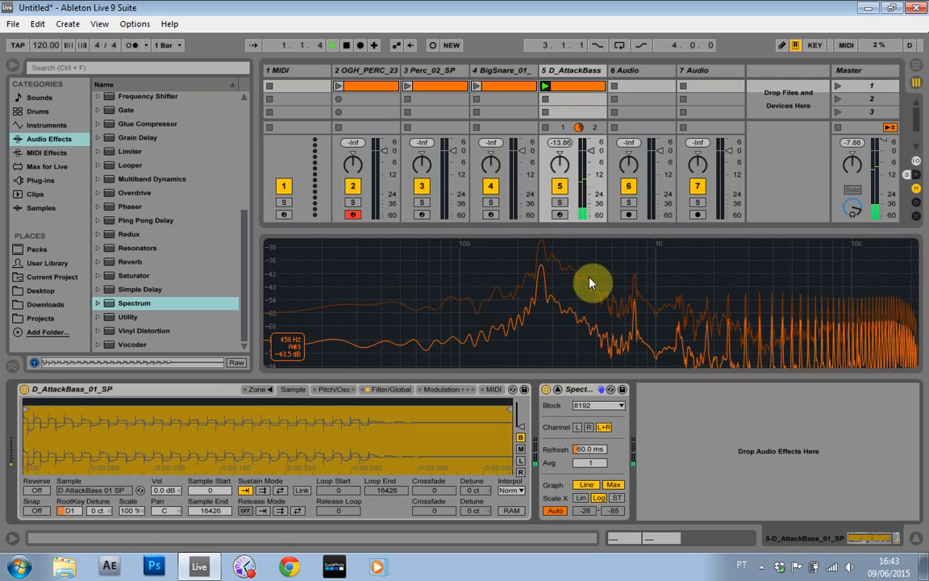